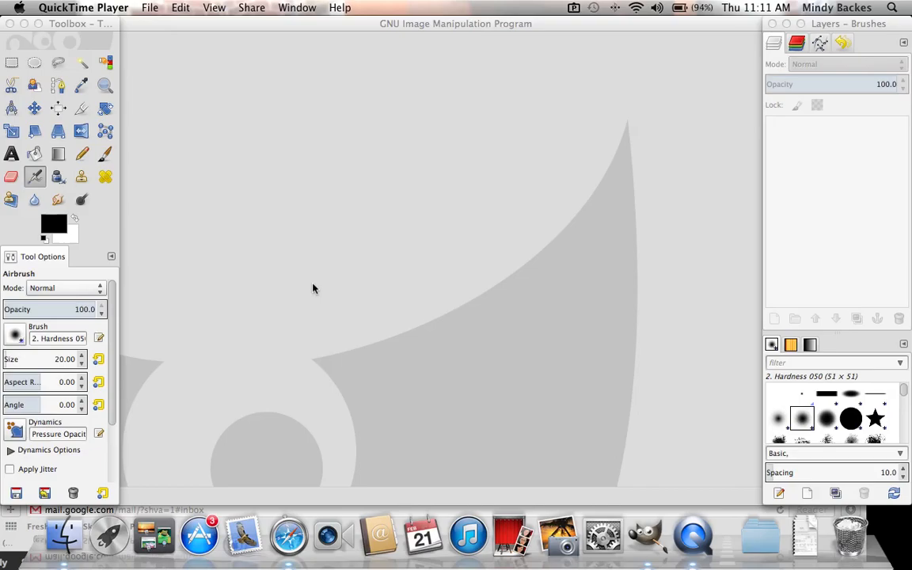
Step: Open elephant.jpg from the Desktop folder and rotate it into the standard orientation
{"action": "left_click", "coordinate": [404, 29]}
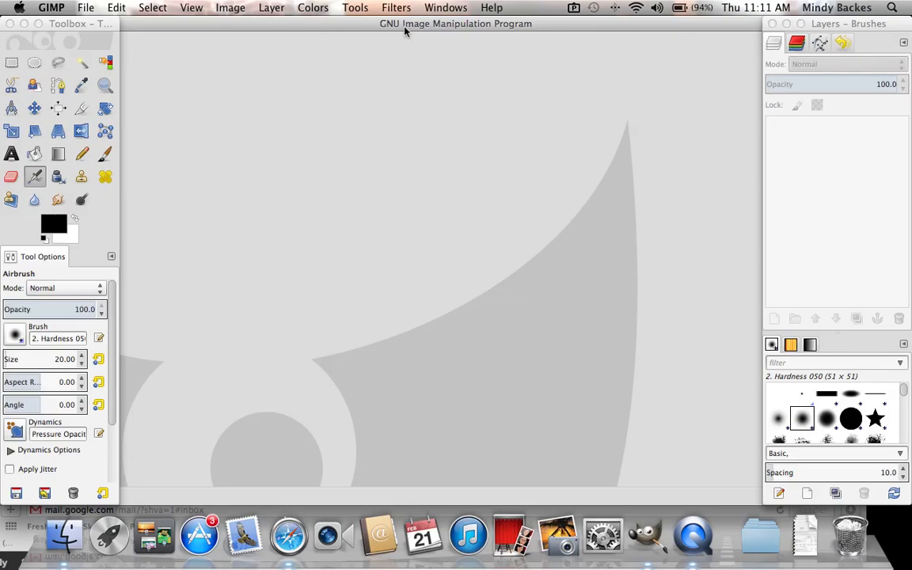
{"action": "left_click", "coordinate": [85, 7]}
{"action": "left_click", "coordinate": [103, 53]}
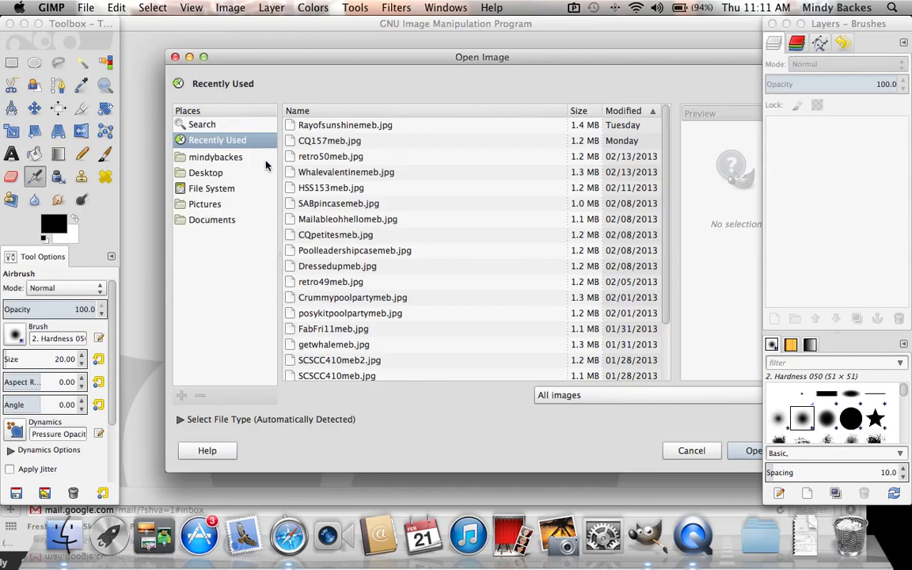
{"action": "left_click", "coordinate": [207, 173]}
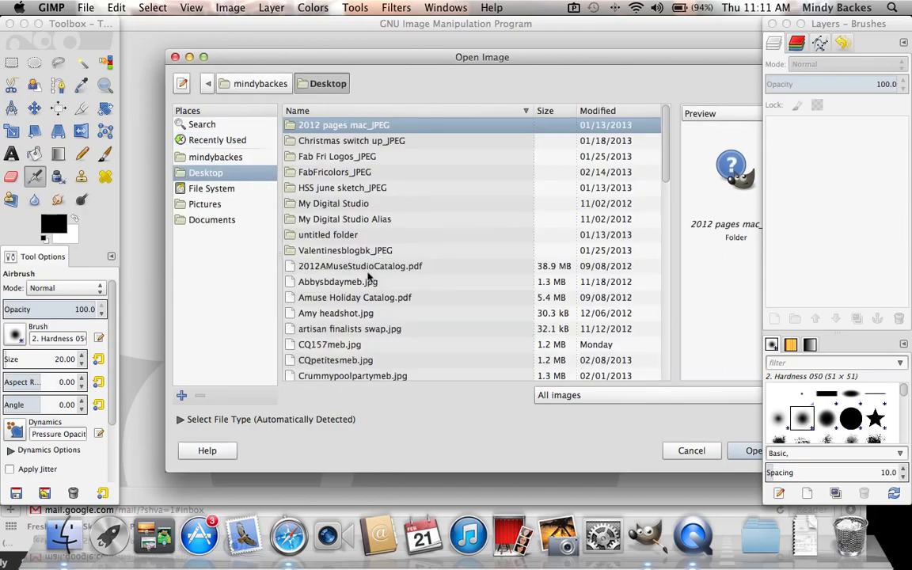
{"action": "scroll", "coordinate": [368, 274], "scroll_direction": "down", "scroll_amount": 10}
{"action": "scroll", "coordinate": [368, 275], "scroll_direction": "up", "scroll_amount": 3}
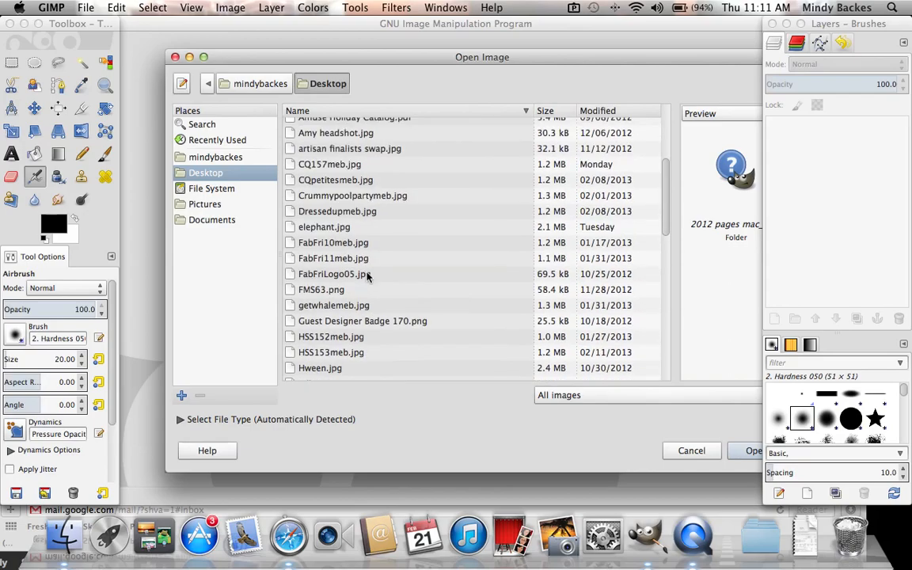
{"action": "double_click", "coordinate": [327, 228]}
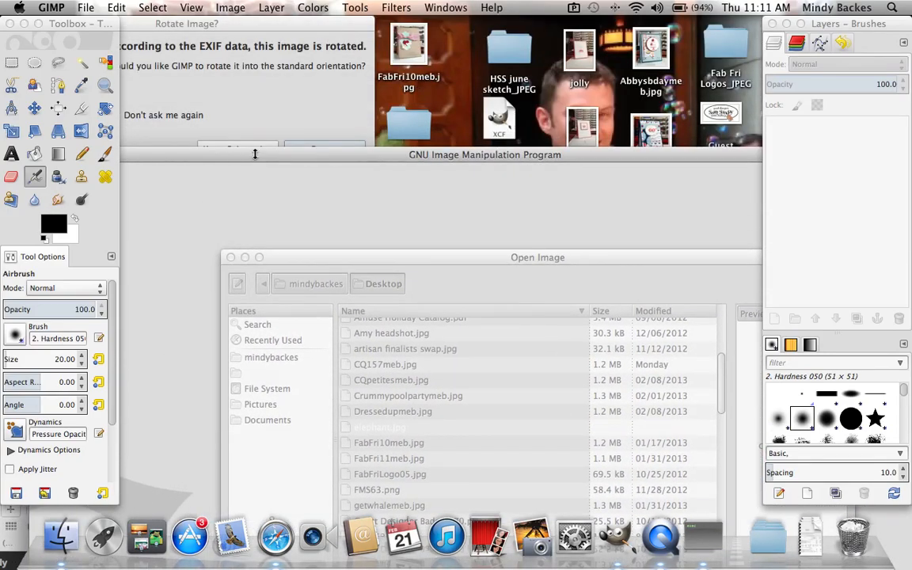
{"action": "left_click", "coordinate": [323, 150]}
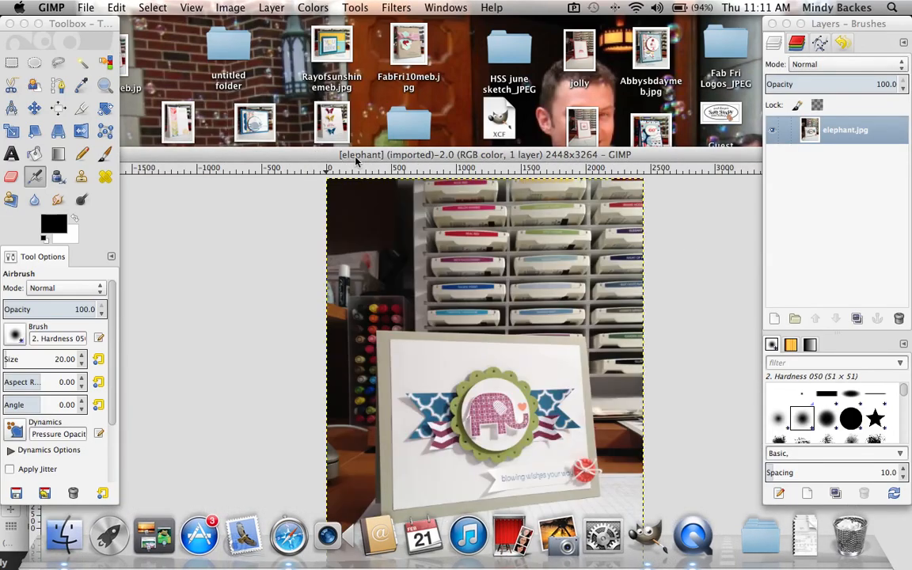
{"action": "left_click_drag", "start_coordinate": [316, 154], "coordinate": [331, 32]}
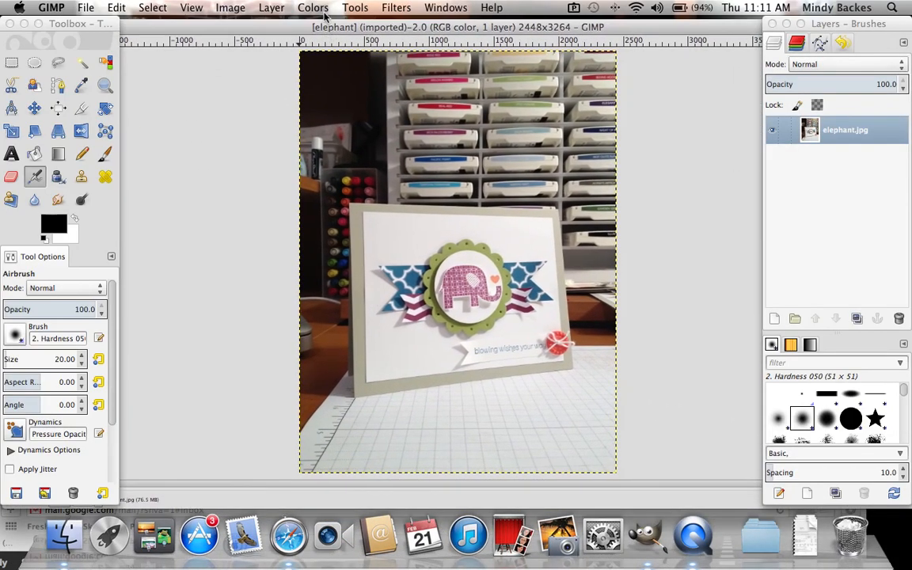
Step: Apply the automatic White Balance correction to the elephant photo
{"action": "left_click", "coordinate": [321, 10]}
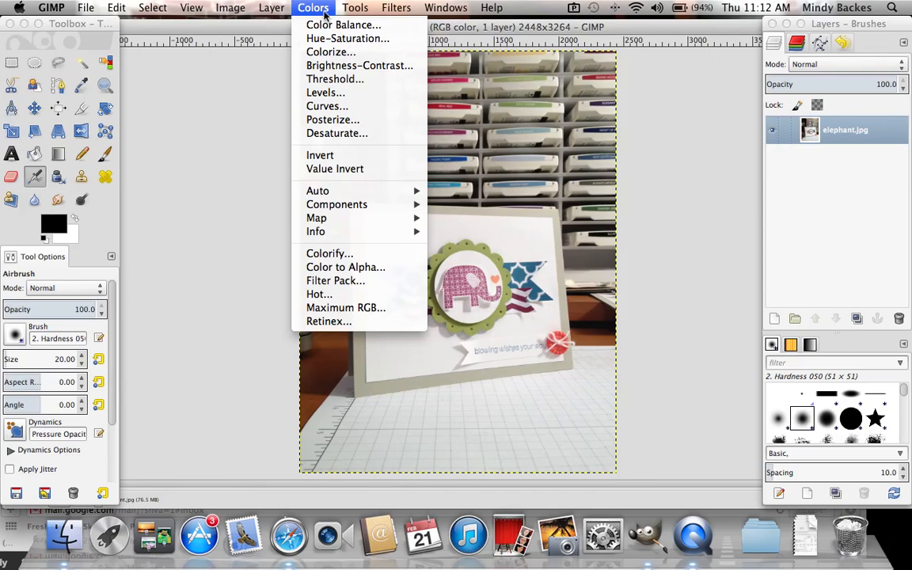
{"action": "mouse_move", "coordinate": [338, 193]}
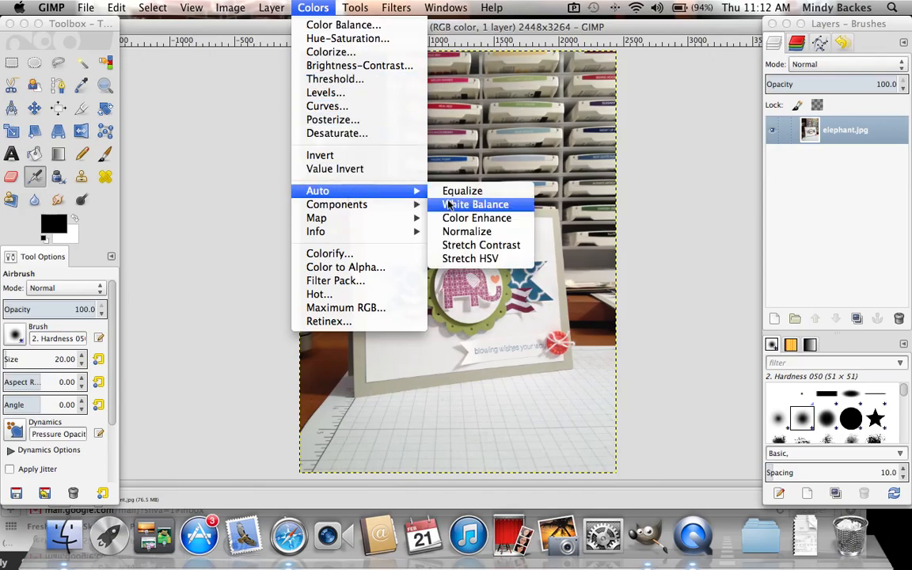
{"action": "left_click", "coordinate": [473, 204]}
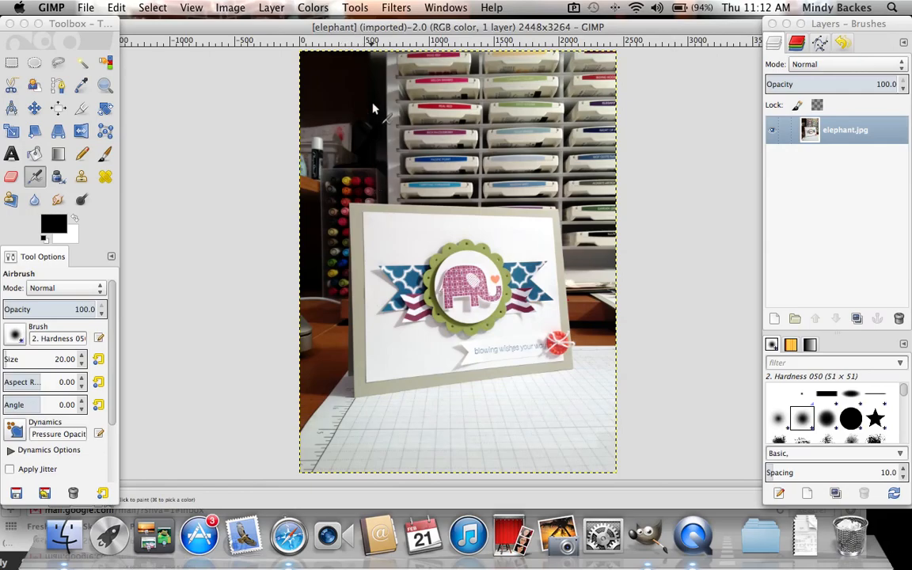
Step: Apply the automatic Color Enhance correction to the elephant photo
{"action": "left_click", "coordinate": [313, 7]}
{"action": "mouse_move", "coordinate": [364, 221]}
{"action": "mouse_move", "coordinate": [362, 195]}
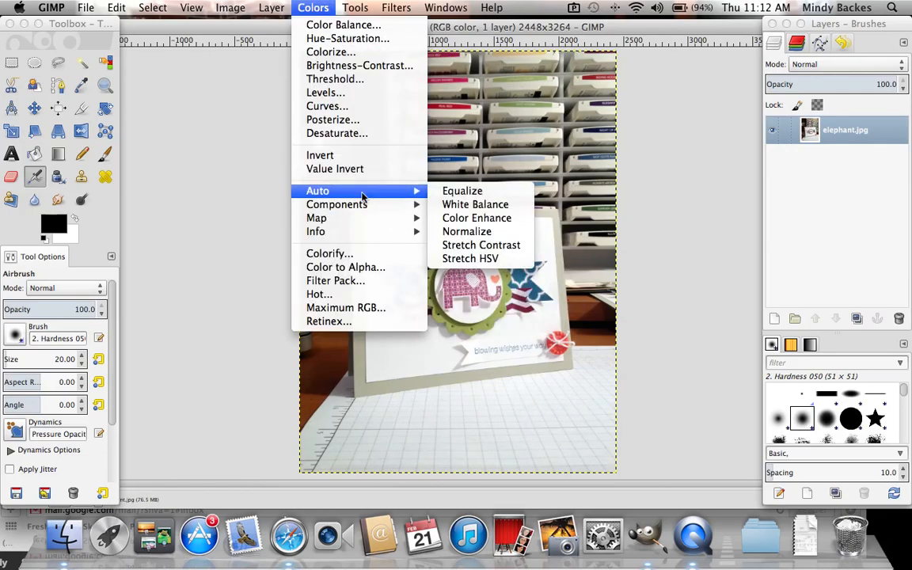
{"action": "left_click", "coordinate": [472, 219]}
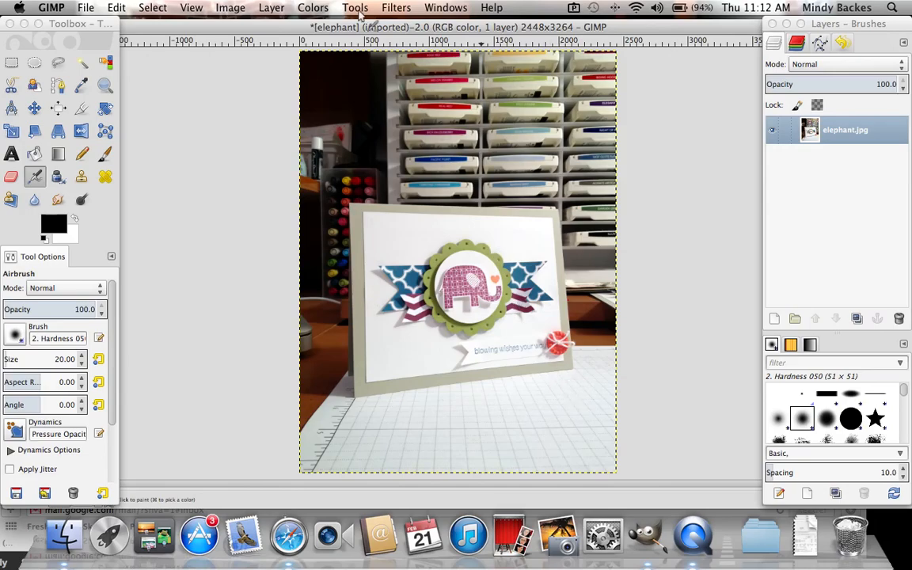
{"action": "left_click", "coordinate": [119, 9]}
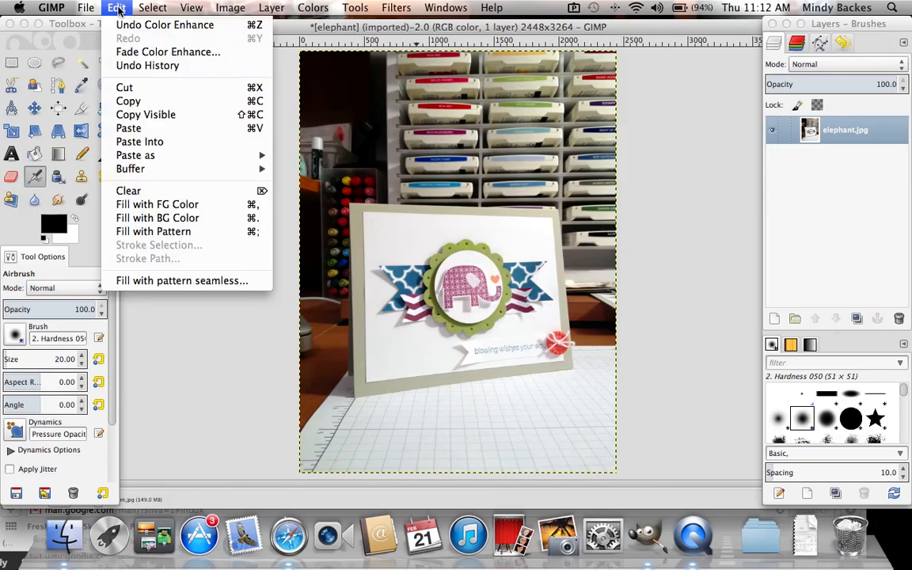
{"action": "left_click", "coordinate": [119, 10]}
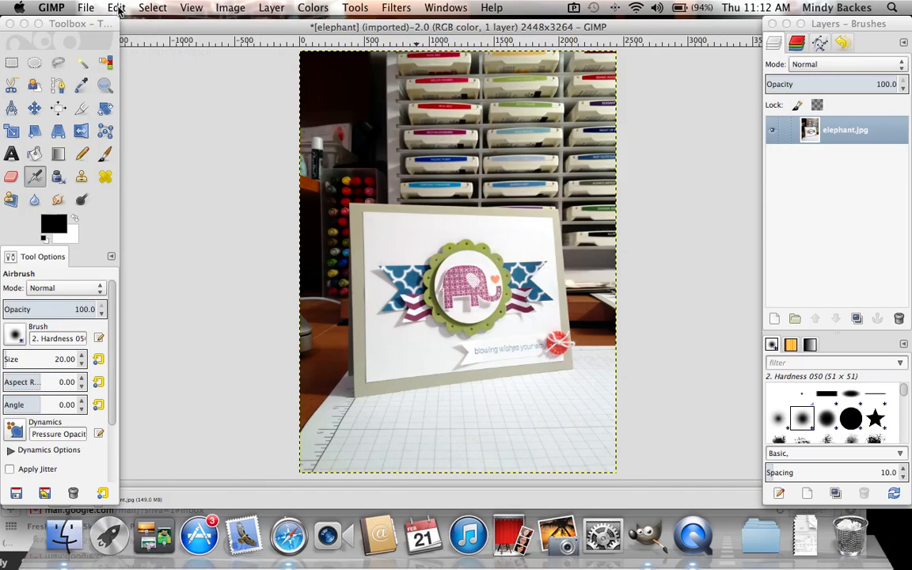
Step: Select a rectangle closely around the greeting card and crop the image to that selection
{"action": "left_click", "coordinate": [12, 62]}
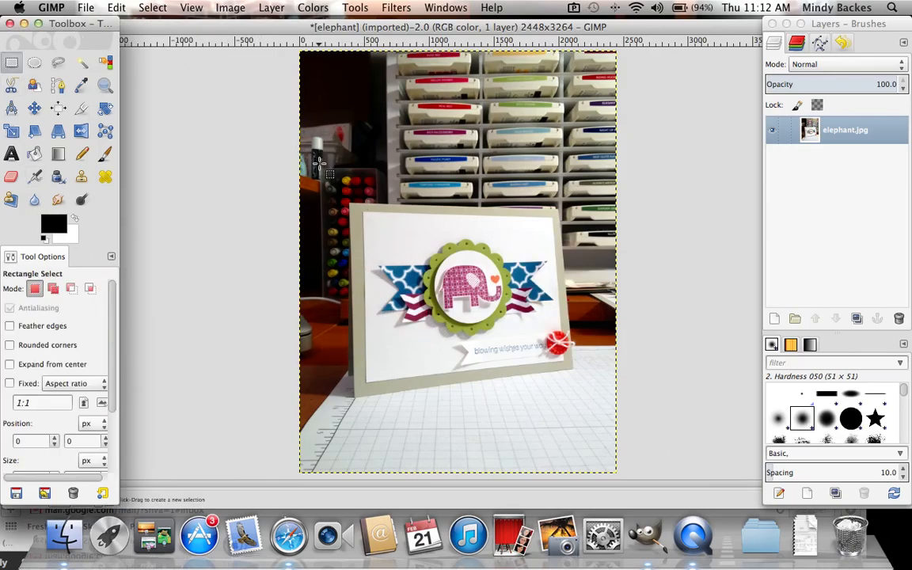
{"action": "left_click", "coordinate": [322, 170]}
{"action": "left_click_drag", "start_coordinate": [323, 170], "coordinate": [610, 421]}
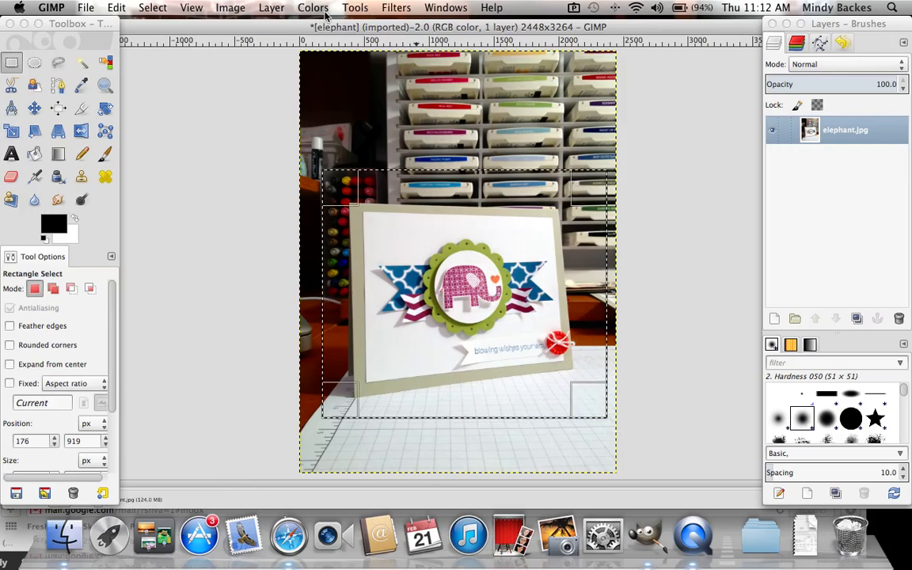
{"action": "left_click", "coordinate": [223, 8]}
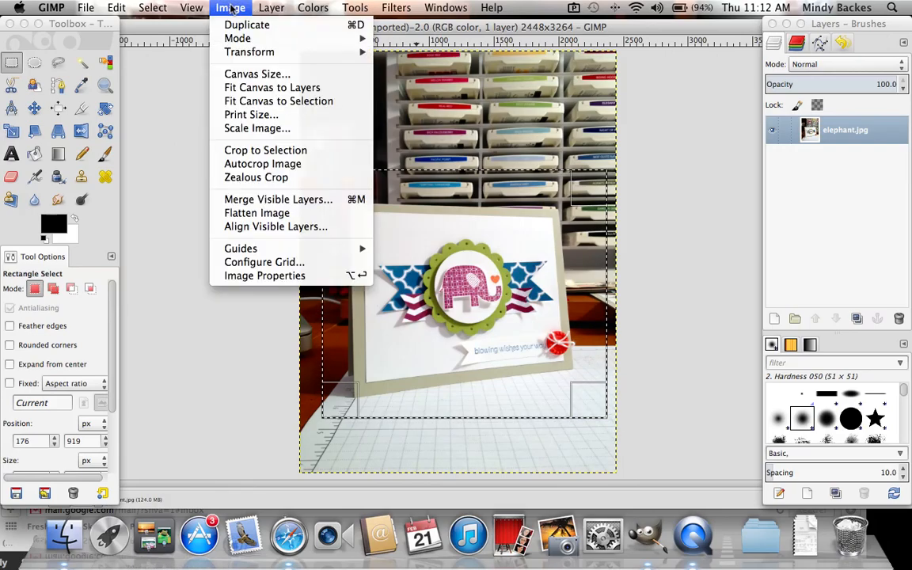
{"action": "left_click", "coordinate": [272, 152]}
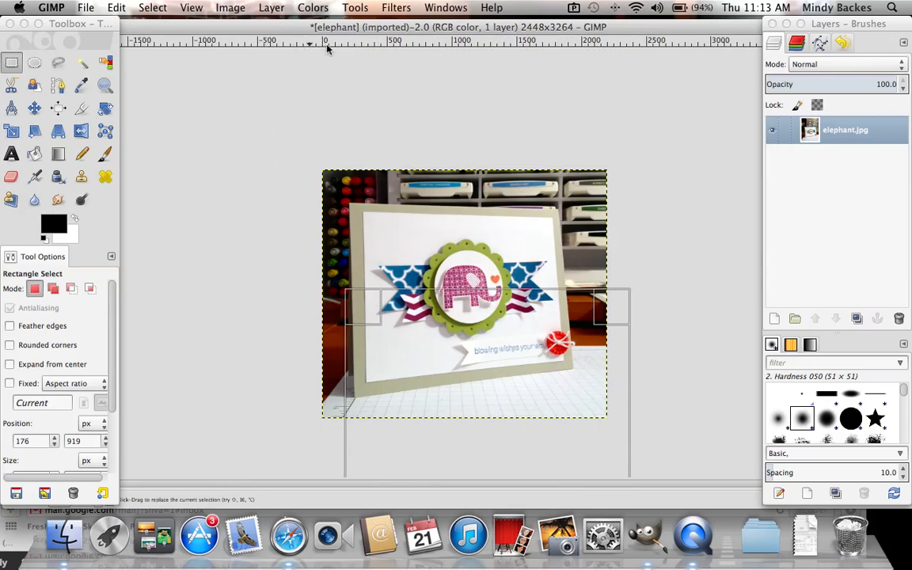
Step: Add a Fuzzy Border of size 50 to the cropped photo and enlarge the window of the resulting copy
{"action": "left_click", "coordinate": [396, 7]}
{"action": "mouse_move", "coordinate": [433, 217]}
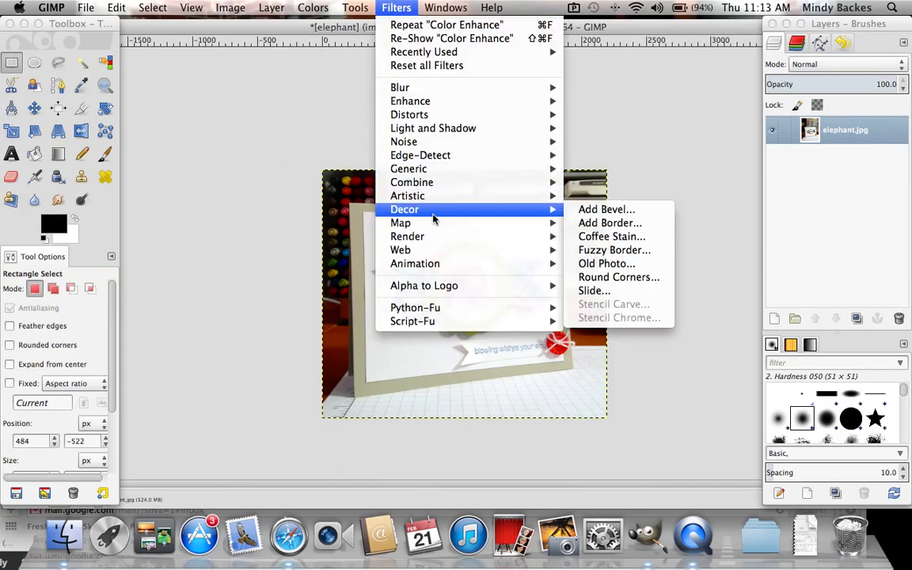
{"action": "left_click", "coordinate": [602, 250]}
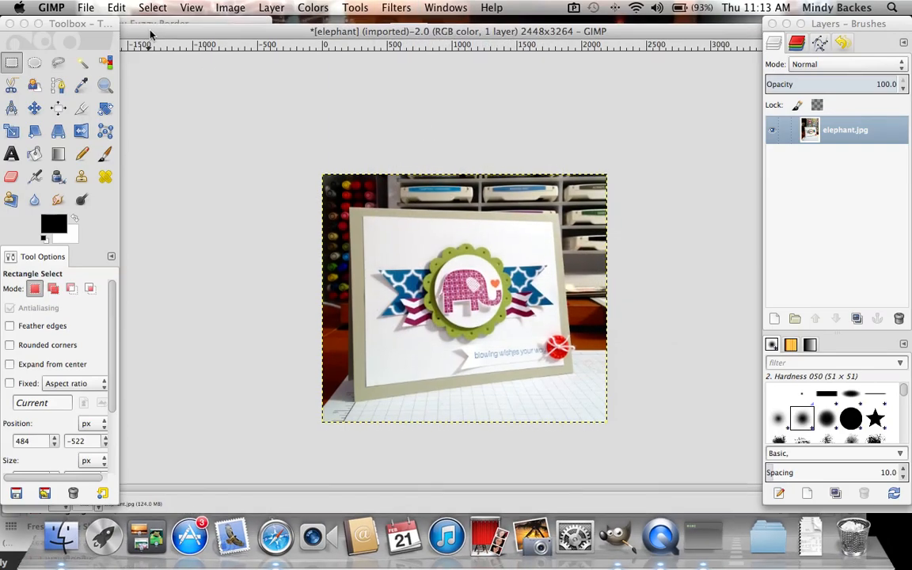
{"action": "double_click", "coordinate": [218, 96]}
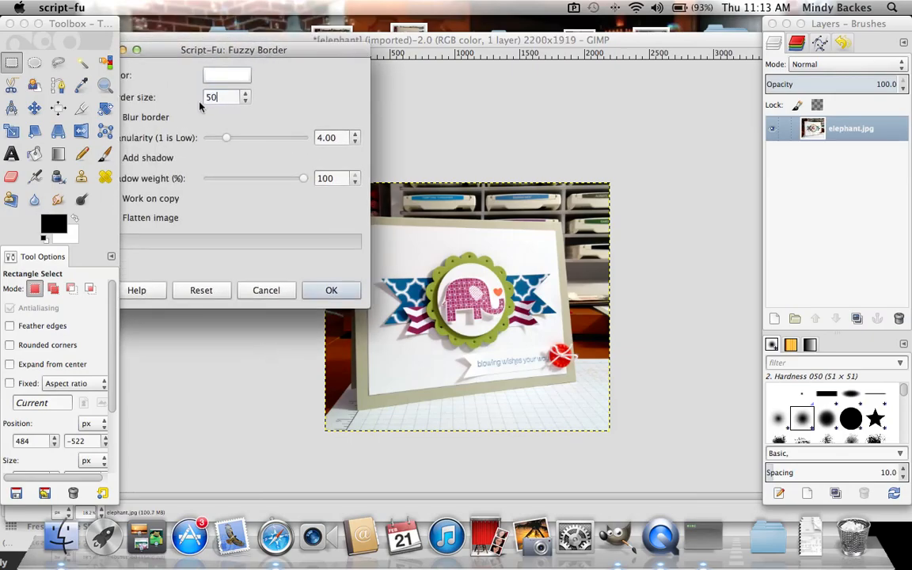
{"action": "left_click", "coordinate": [349, 288]}
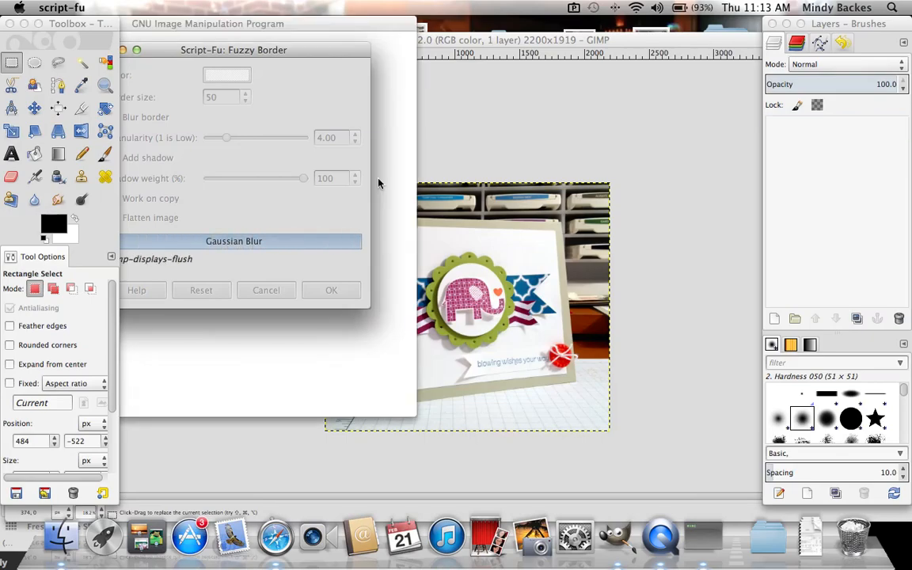
{"action": "left_click_drag", "start_coordinate": [349, 24], "coordinate": [520, 77]}
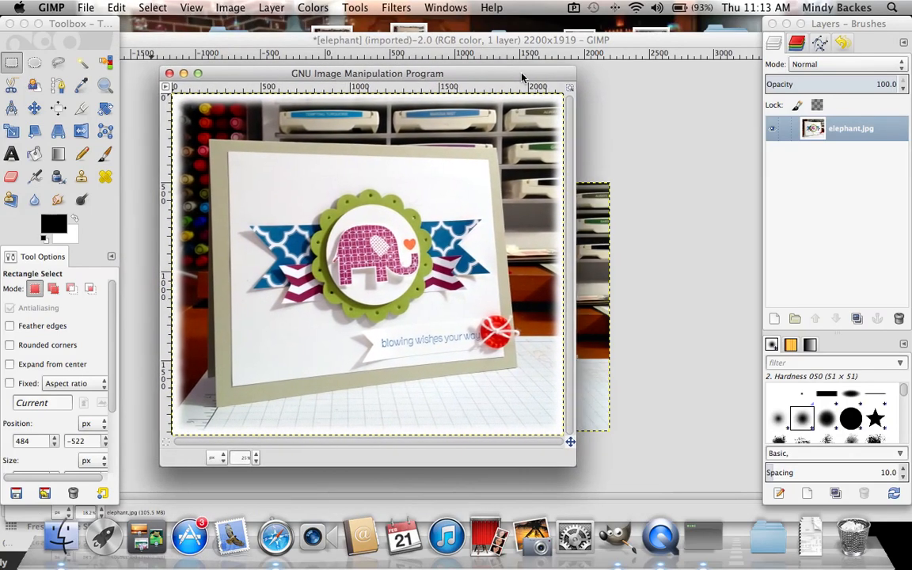
{"action": "left_click", "coordinate": [218, 73]}
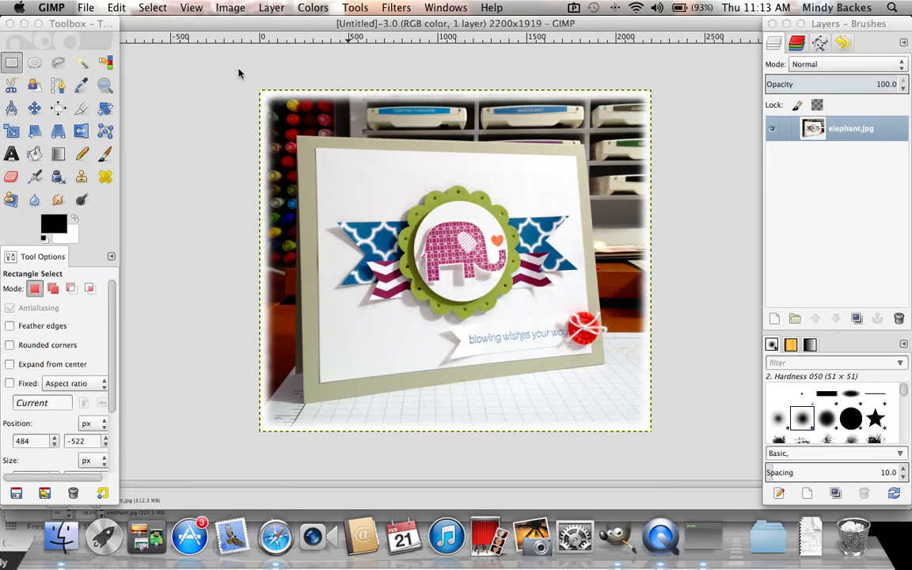
Step: Scale the bordered image proportionally to a width of 2048 px
{"action": "left_click", "coordinate": [231, 8]}
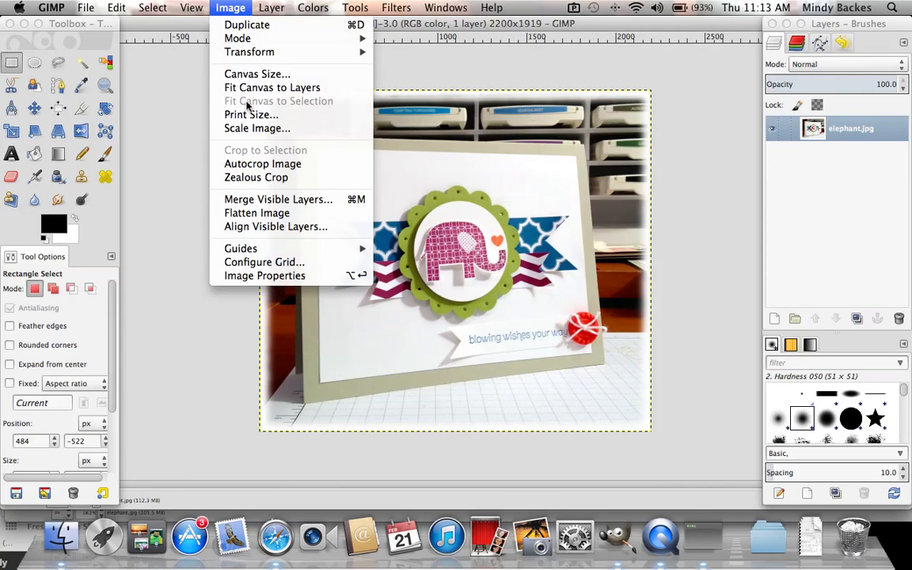
{"action": "left_click", "coordinate": [247, 128]}
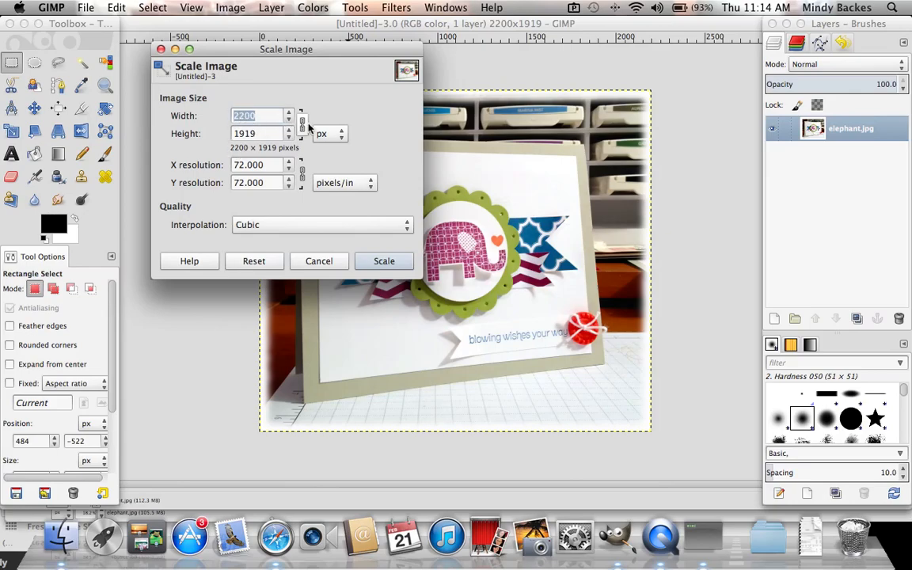
{"action": "type", "text": "20"}
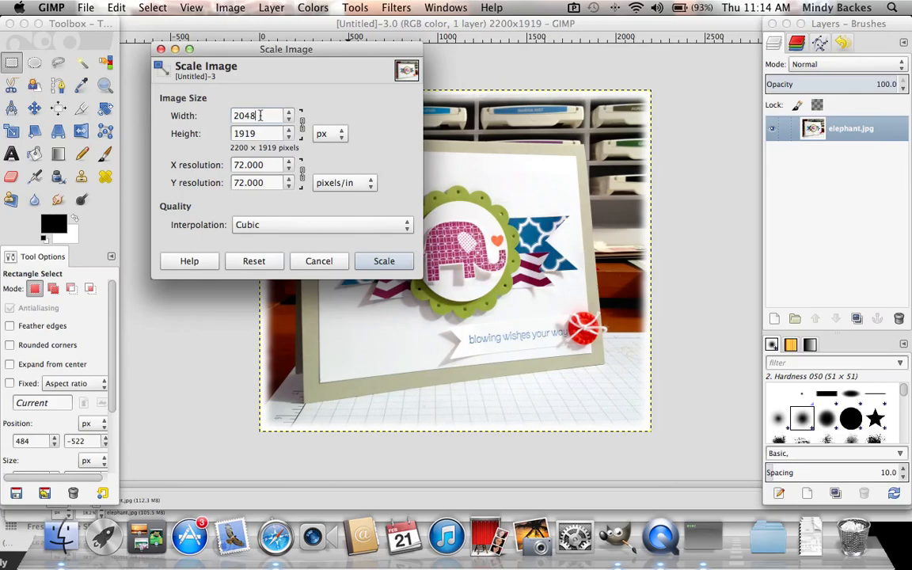
{"action": "left_click", "coordinate": [380, 265]}
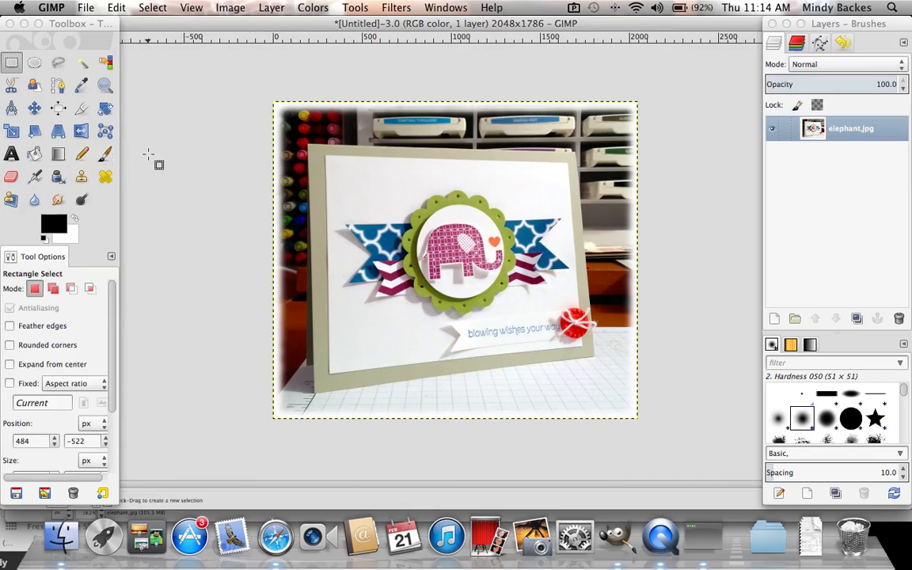
Step: Add a text box about 716 × 236 px at the card's upper-left corner with the author's name, blog address and "All images copyright Stampin' Up!"
{"action": "left_click", "coordinate": [11, 155]}
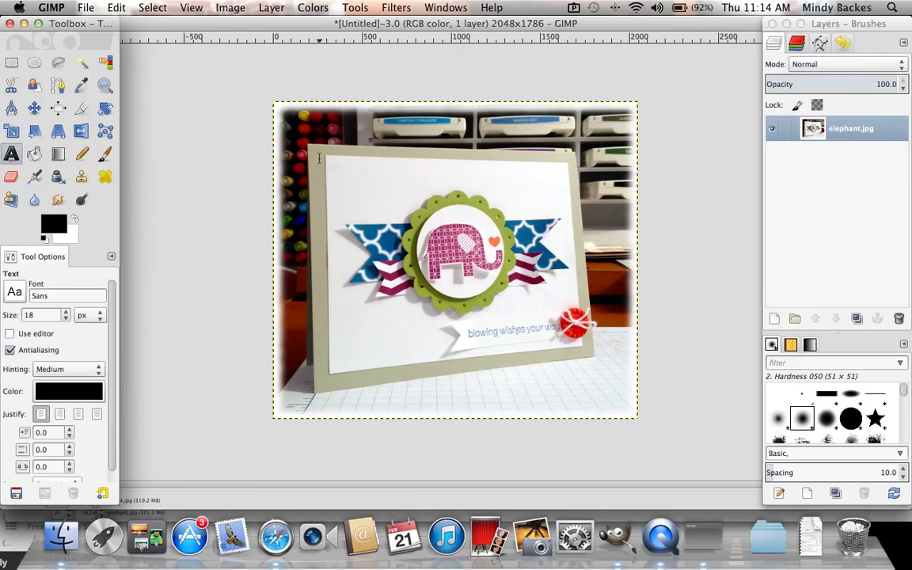
{"action": "left_click_drag", "start_coordinate": [326, 159], "coordinate": [453, 201]}
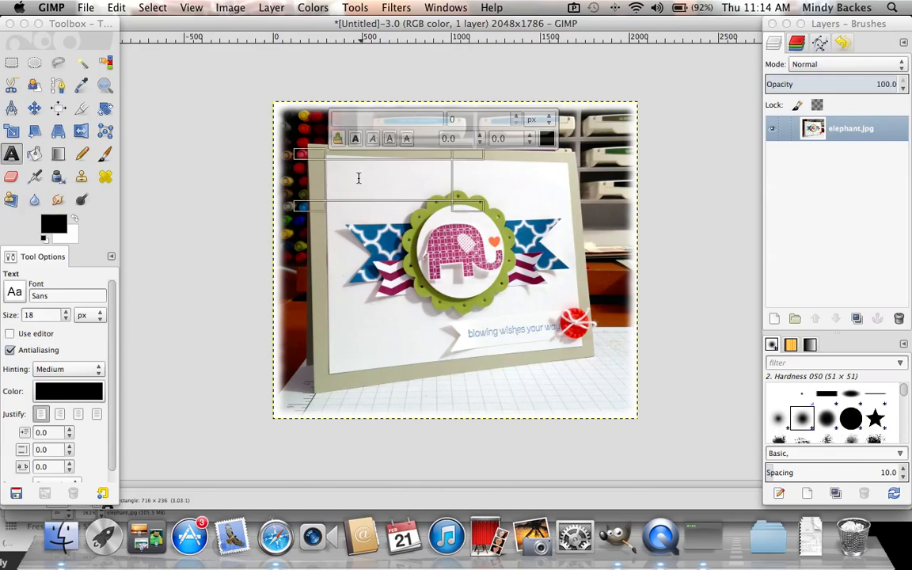
{"action": "type", "text": "Mindy Backes"}
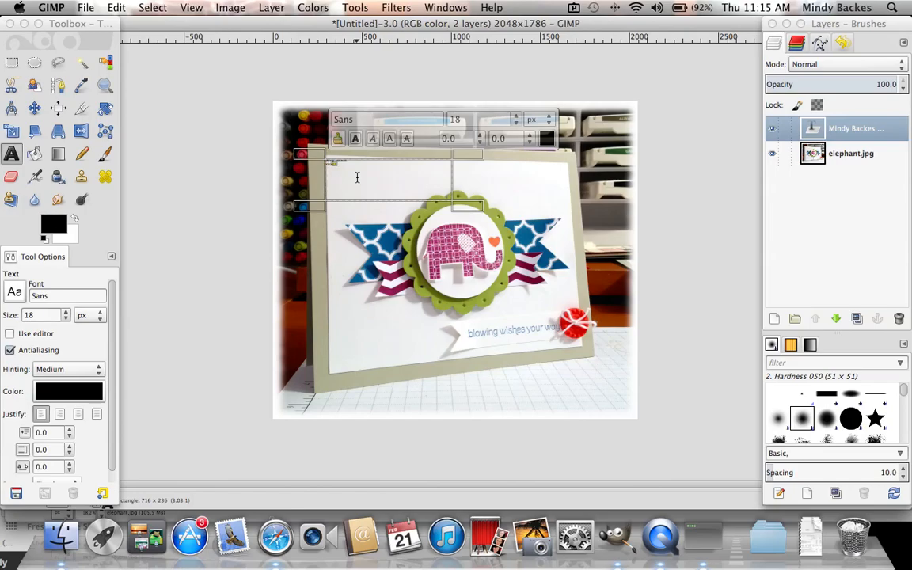
{"action": "type", "text": "bacrafts.blogspot.com"}
{"action": "key", "text": "Return"}
{"action": "type", "text": "Stampines copyright Stampin' Up!"}
Step: Format the copyright line of the watermark text in Times New Roman at about 35 px
{"action": "left_click_drag", "start_coordinate": [389, 169], "coordinate": [309, 164]}
{"action": "left_click", "coordinate": [367, 115]}
{"action": "key", "text": "BackSpace"}
{"action": "key", "text": "BackSpace"}
{"action": "key", "text": "BackSpace"}
{"action": "key", "text": "BackSpace"}
{"action": "type", "text": "times"}
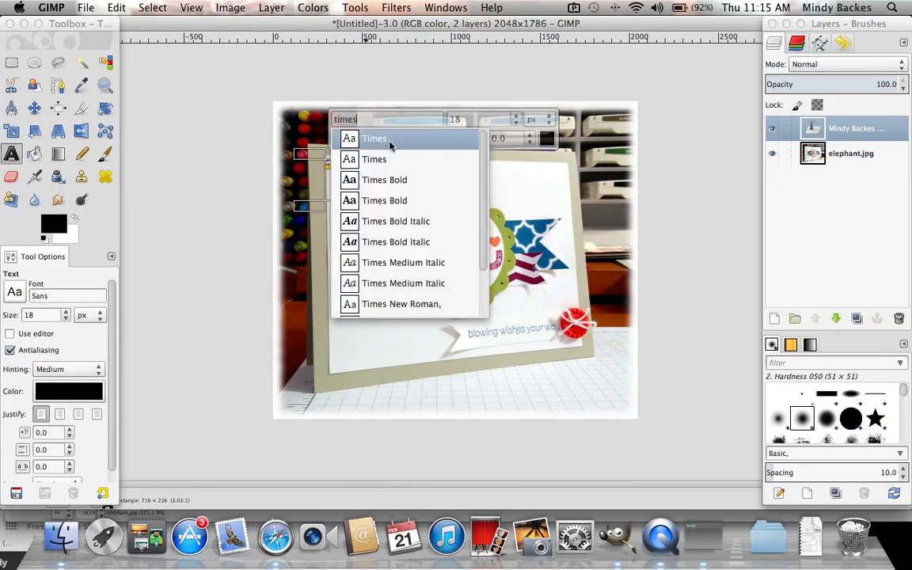
{"action": "left_click", "coordinate": [388, 304]}
{"action": "left_click", "coordinate": [518, 116]}
{"action": "left_click", "coordinate": [518, 117]}
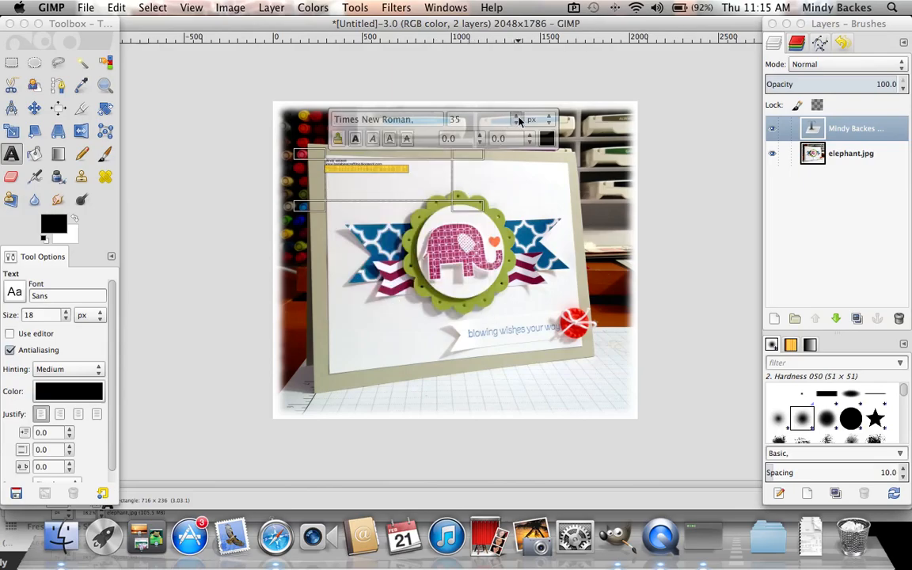
Step: Format the name and blog address lines of the watermark text in Pea Sugar Noodles at 30 px
{"action": "left_click", "coordinate": [408, 169]}
{"action": "left_click_drag", "start_coordinate": [384, 163], "coordinate": [299, 162]}
{"action": "left_click", "coordinate": [361, 118]}
{"action": "key", "text": "BackSpace"}
{"action": "key", "text": "BackSpace"}
{"action": "key", "text": "BackSpace"}
{"action": "key", "text": "BackSpace"}
{"action": "type", "text": "pea"}
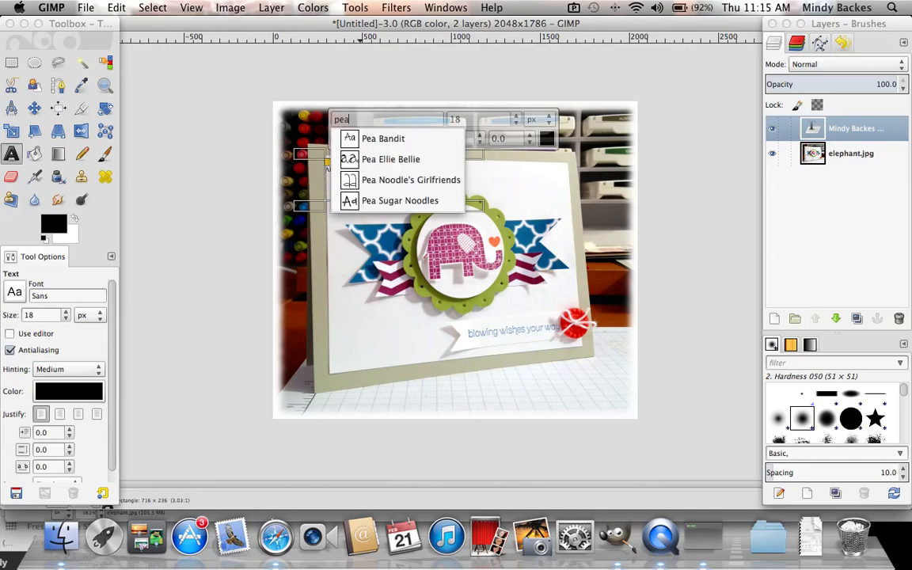
{"action": "left_click", "coordinate": [380, 199]}
{"action": "left_click", "coordinate": [516, 116]}
{"action": "left_click", "coordinate": [516, 116]}
{"action": "left_click", "coordinate": [516, 116]}
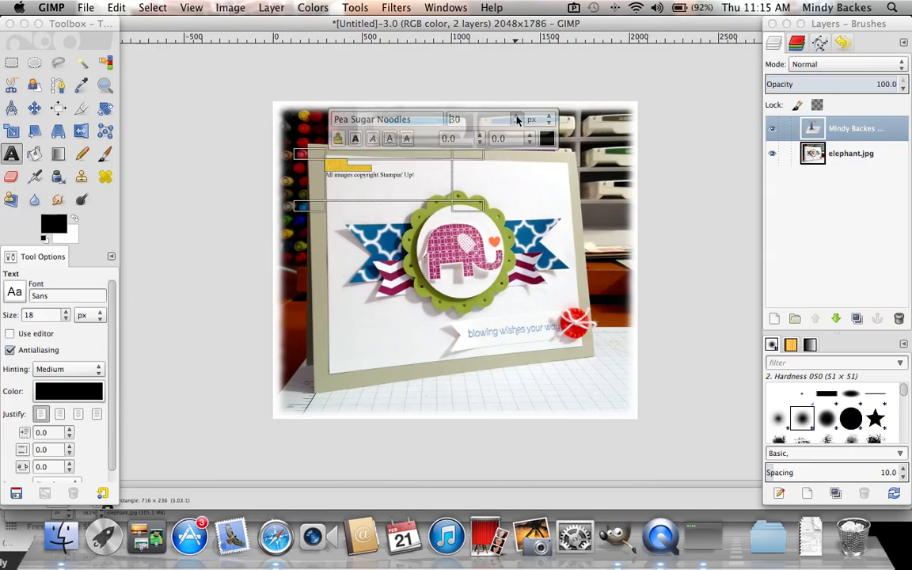
Step: Enlarge the watermark's name and blog address lines, and indent the name and copyright lines to centre them on the address
{"action": "left_click", "coordinate": [517, 117]}
{"action": "left_click", "coordinate": [517, 117]}
{"action": "left_click", "coordinate": [516, 117]}
{"action": "left_click", "coordinate": [516, 118]}
{"action": "left_click", "coordinate": [517, 117]}
{"action": "left_click", "coordinate": [516, 117]}
{"action": "left_click", "coordinate": [516, 117]}
{"action": "left_click", "coordinate": [516, 117]}
{"action": "left_click", "coordinate": [516, 117]}
{"action": "left_click", "coordinate": [516, 117]}
{"action": "left_click", "coordinate": [517, 118]}
{"action": "left_click", "coordinate": [516, 117]}
{"action": "left_click", "coordinate": [516, 117]}
{"action": "left_click", "coordinate": [327, 168]}
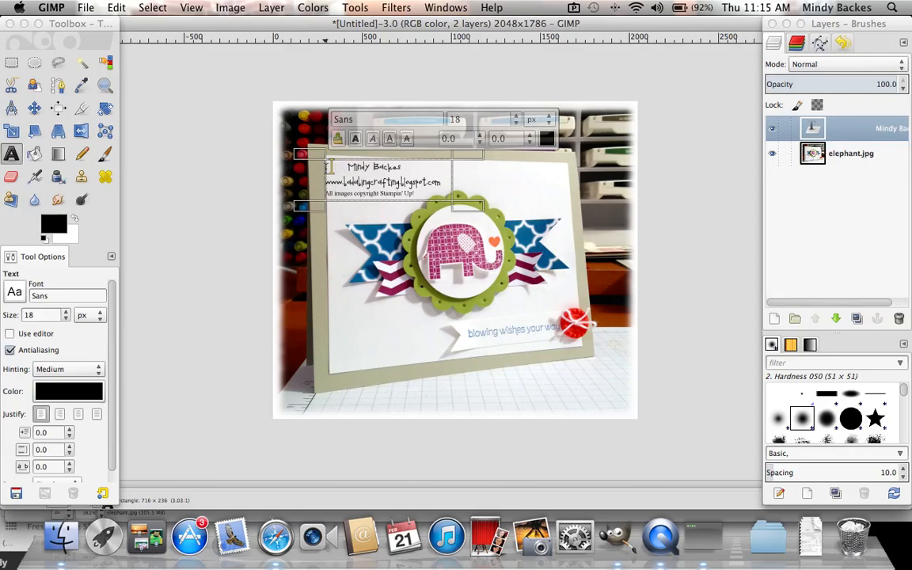
{"action": "left_click", "coordinate": [326, 196]}
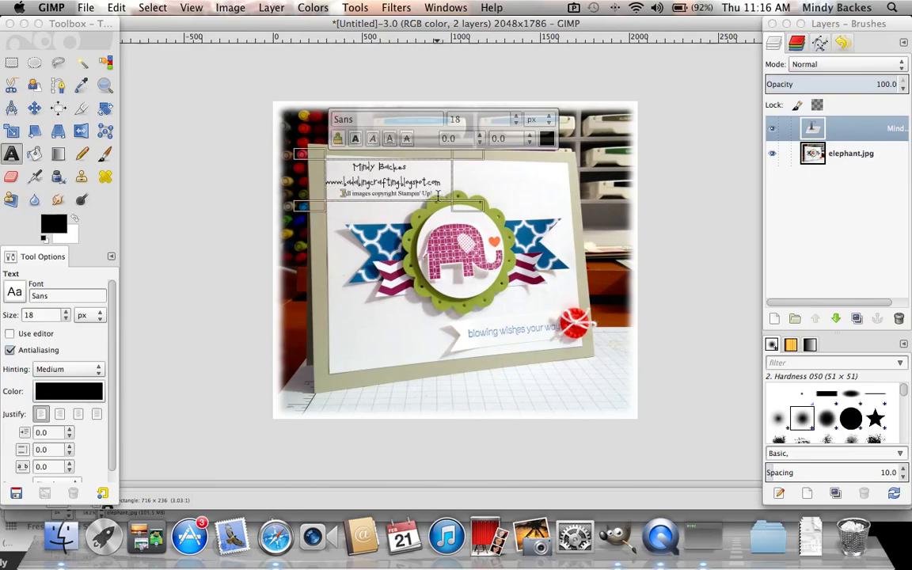
Step: Recolour all three lines of the watermark text from black to dark grey and deselect the text box
{"action": "left_click_drag", "start_coordinate": [431, 195], "coordinate": [340, 164]}
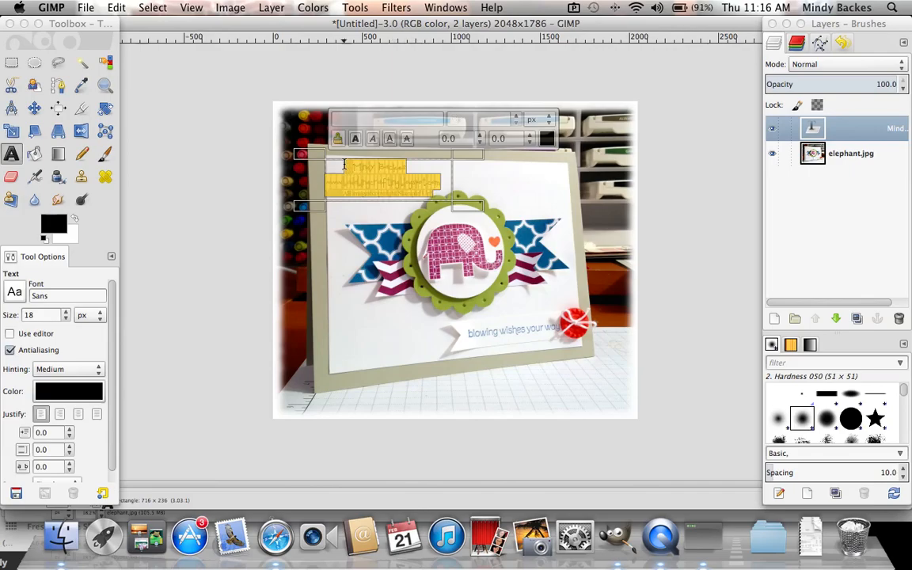
{"action": "left_click", "coordinate": [546, 138]}
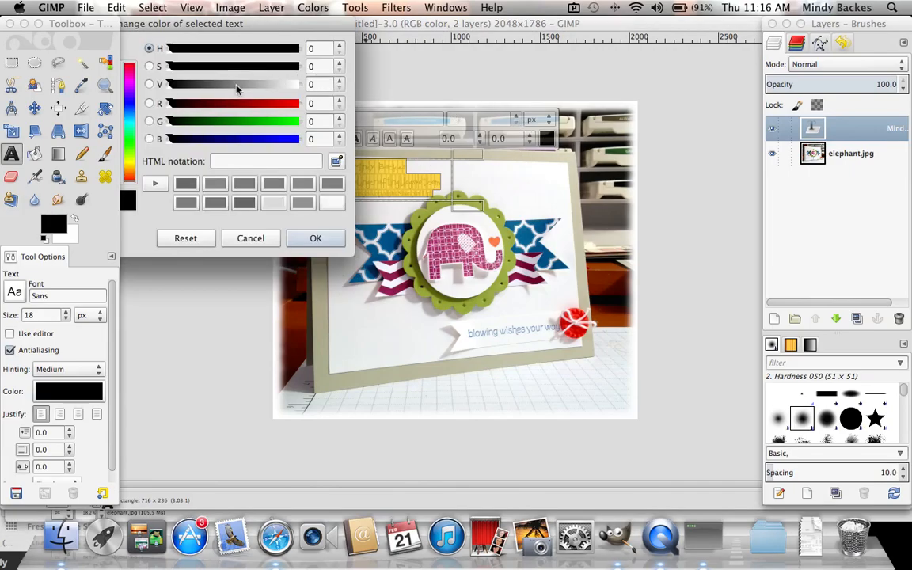
{"action": "left_click_drag", "start_coordinate": [239, 85], "coordinate": [228, 85]}
{"action": "left_click", "coordinate": [316, 237]}
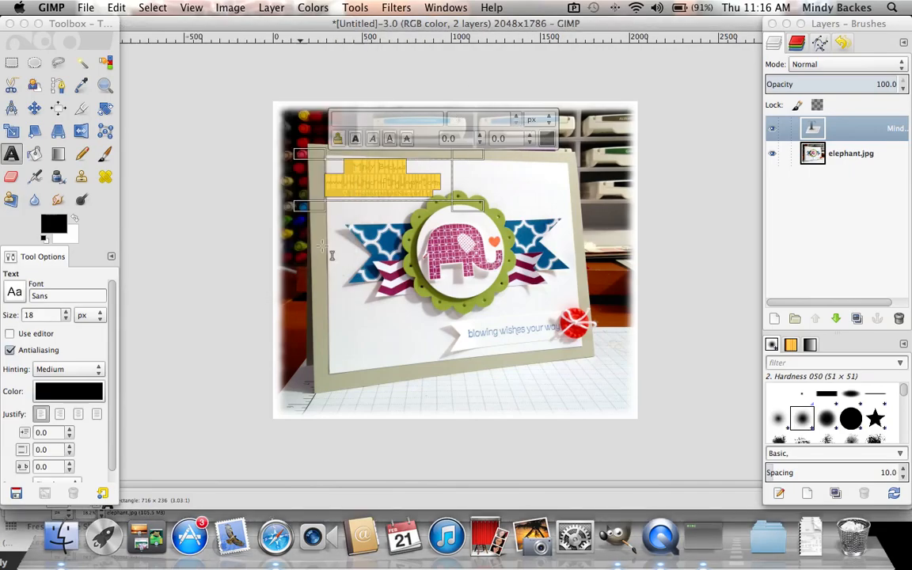
{"action": "left_click", "coordinate": [240, 229]}
{"action": "left_click", "coordinate": [193, 198]}
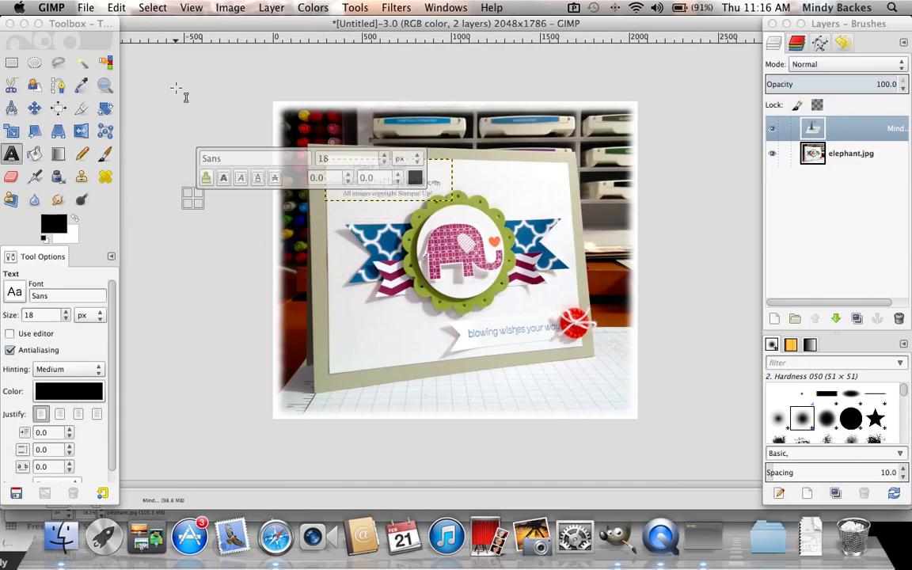
Step: Export the finished image to the Desktop folder as kissingelephantmeb.jpg, accepting the JPEG export options
{"action": "left_click", "coordinate": [83, 8]}
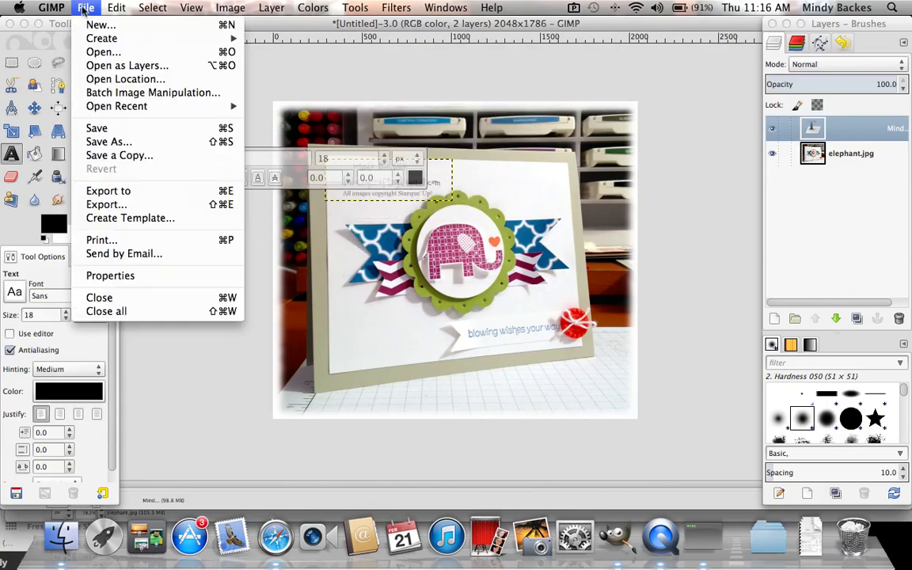
{"action": "left_click", "coordinate": [107, 205]}
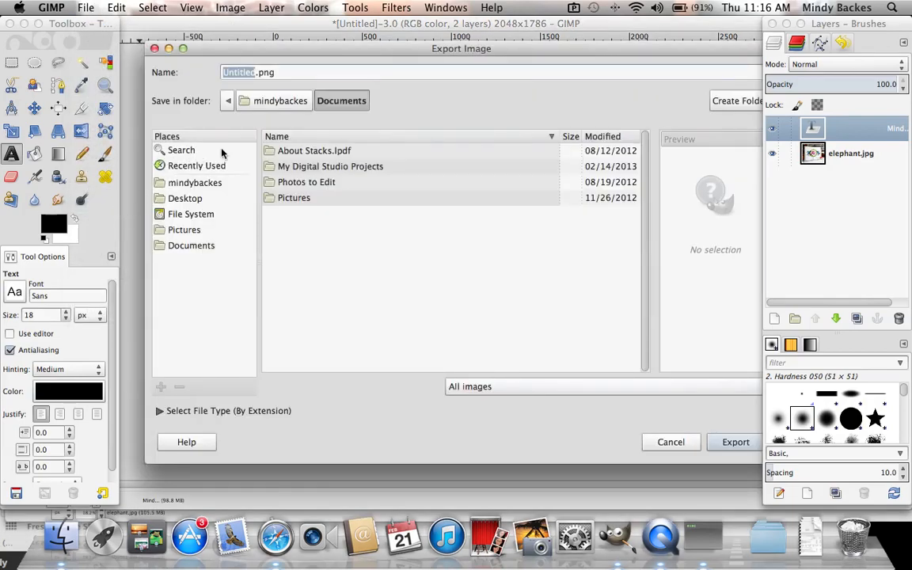
{"action": "left_click", "coordinate": [169, 198]}
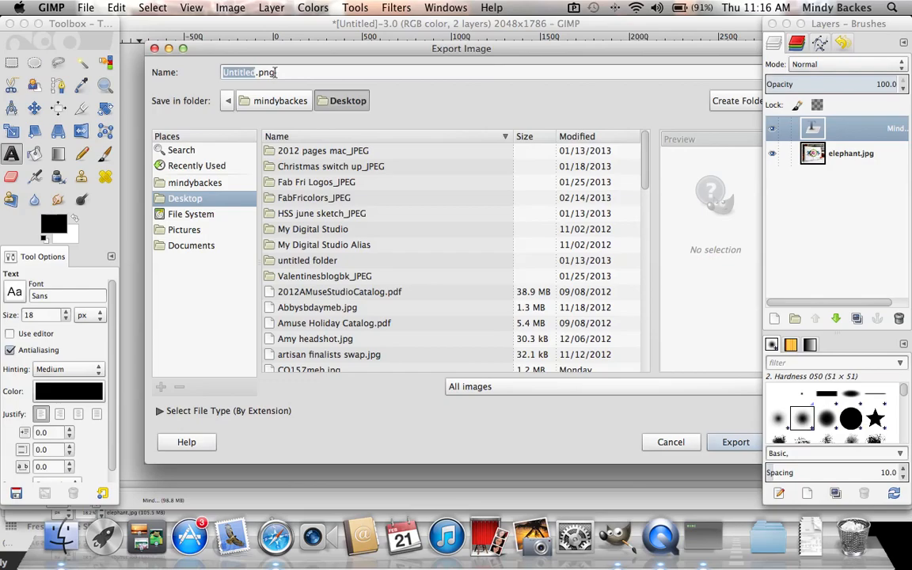
{"action": "left_click", "coordinate": [277, 72]}
{"action": "left_click_drag", "start_coordinate": [277, 72], "coordinate": [218, 73]}
{"action": "type", "text": "kissingelephantmeb"}
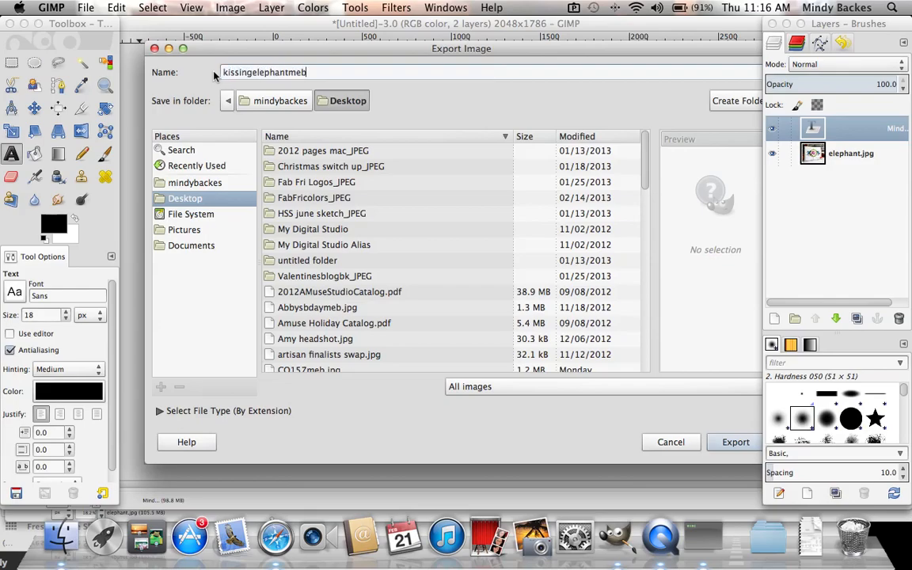
{"action": "type", "text": ".jpg"}
{"action": "left_click", "coordinate": [729, 444]}
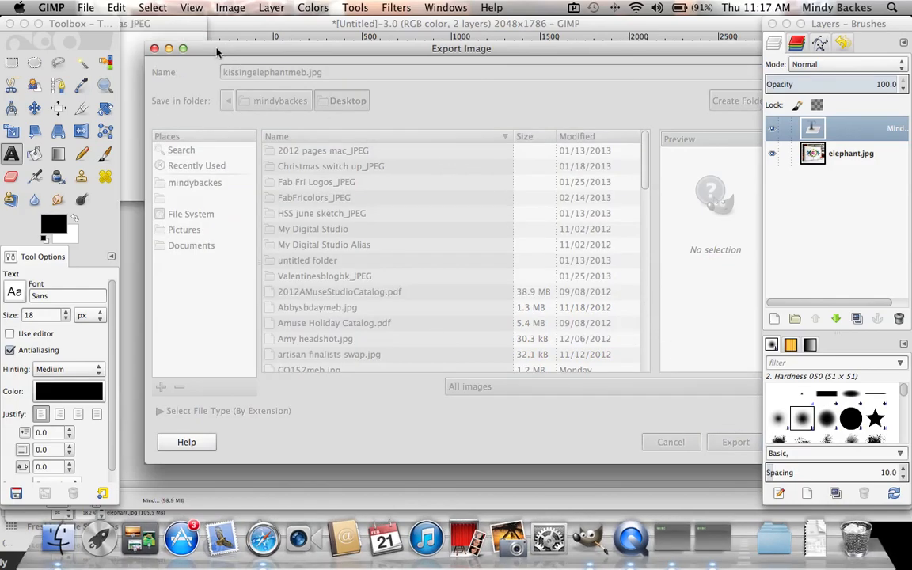
{"action": "left_click", "coordinate": [179, 184]}
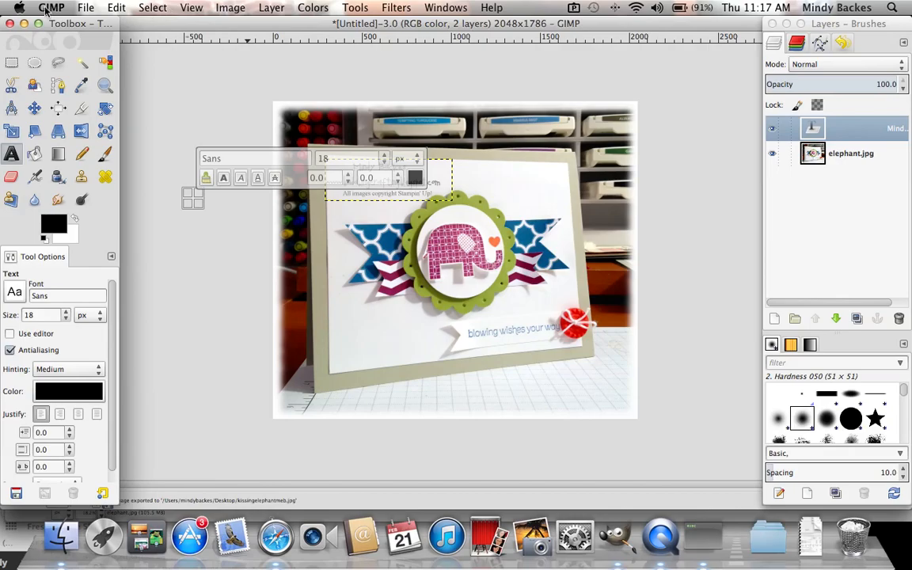
Step: Quit the image editor and discard the unsaved changes to the open images
{"action": "left_click", "coordinate": [45, 9]}
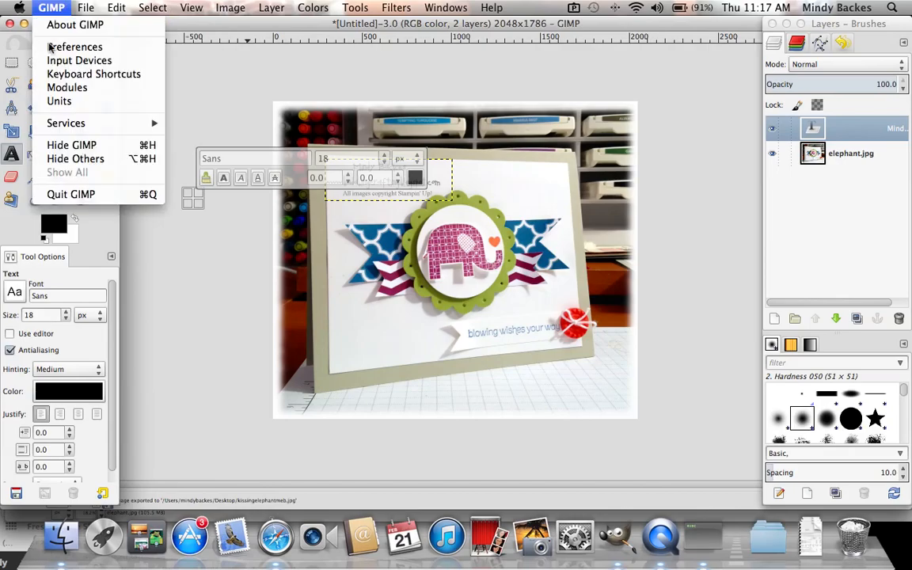
{"action": "left_click", "coordinate": [71, 194]}
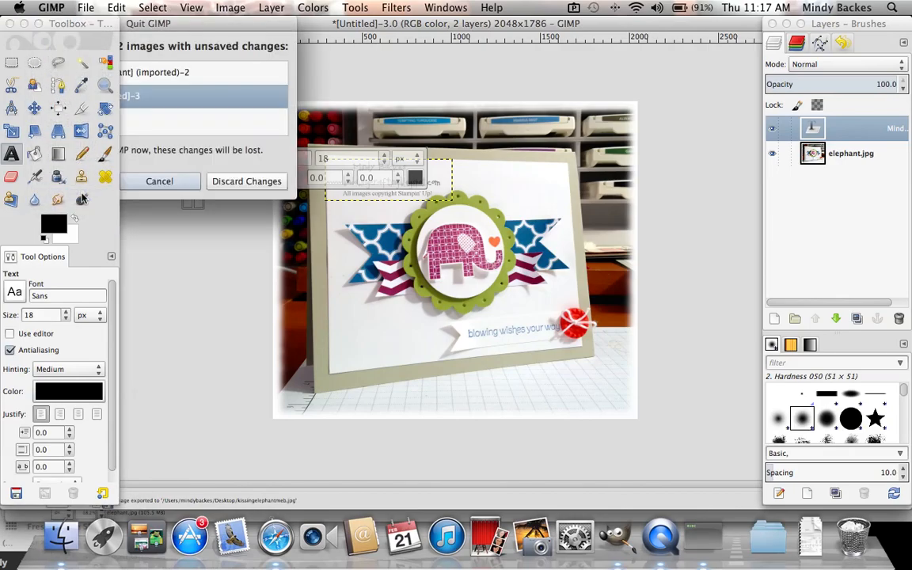
{"action": "left_click", "coordinate": [246, 180]}
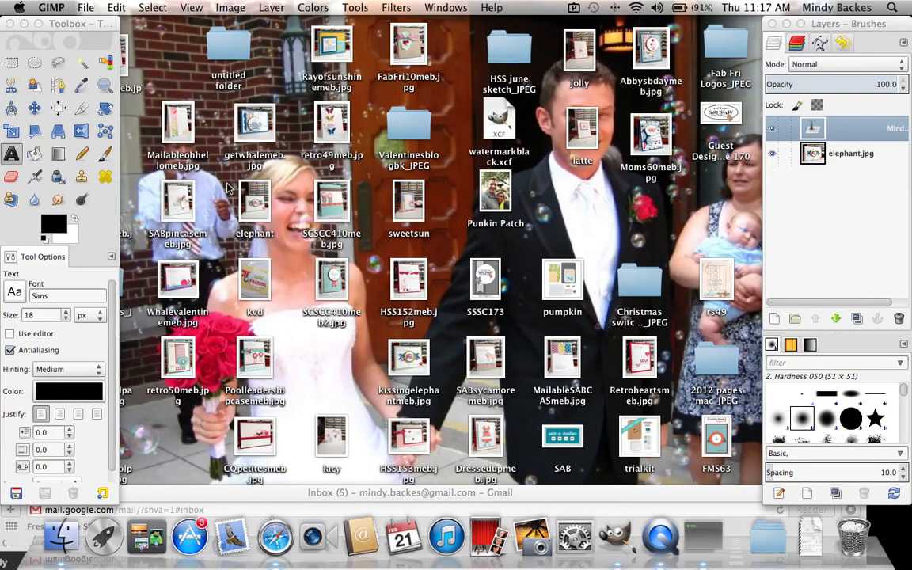